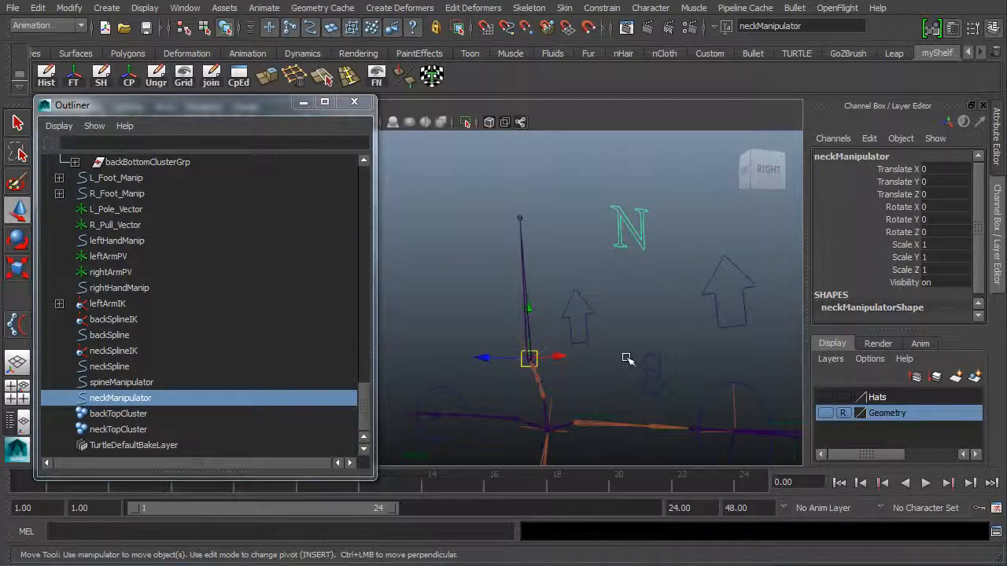
{"action": "middle_click_drag", "start_coordinate": [665, 360], "coordinate": [662, 319], "text": "alt"}
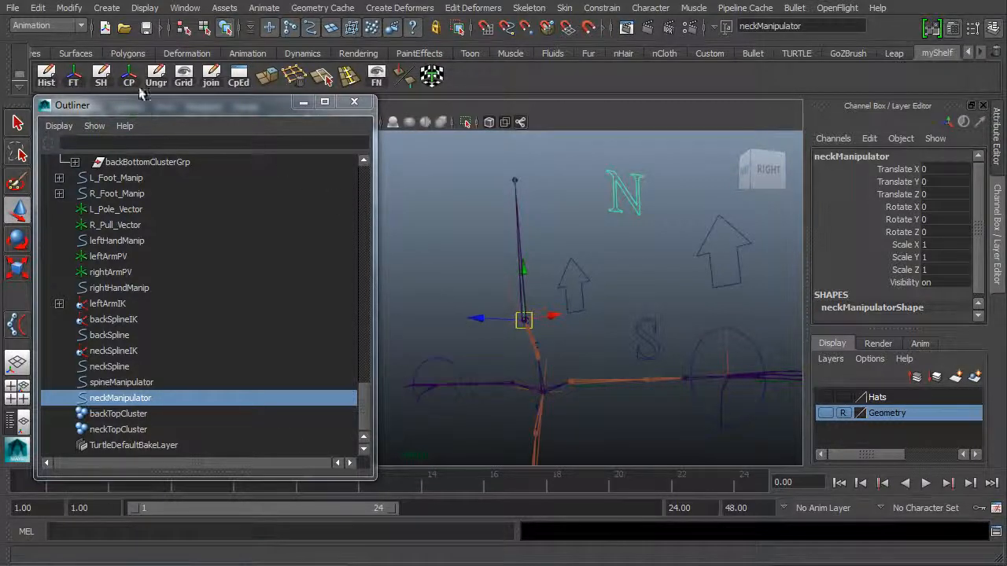
{"action": "left_click", "coordinate": [38, 7]}
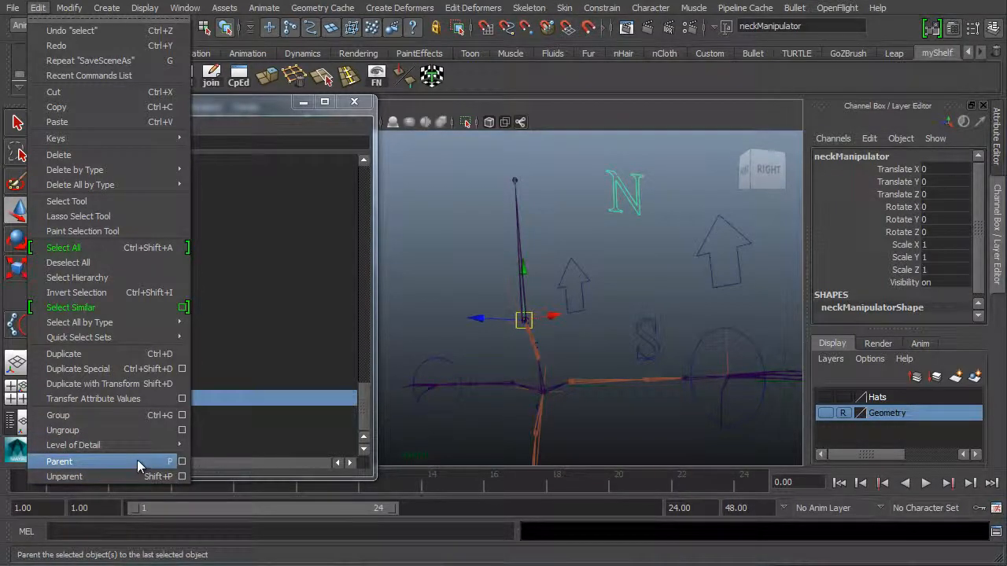
{"action": "left_click", "coordinate": [272, 109]}
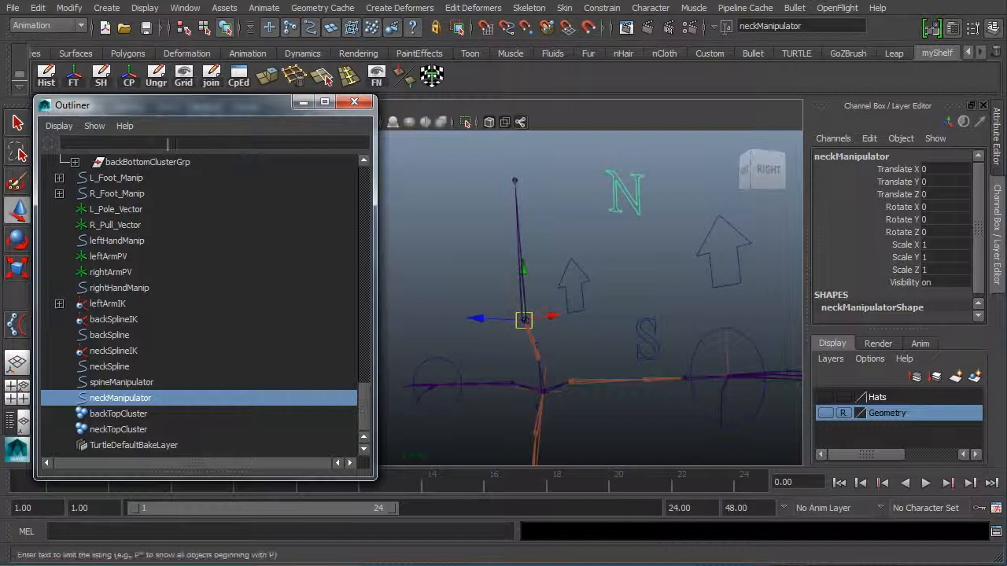
Step: Parent neckTopCluster to neckManipulator and expand neckManipulator in the Outliner to show the resulting child group
{"action": "left_click", "coordinate": [112, 435]}
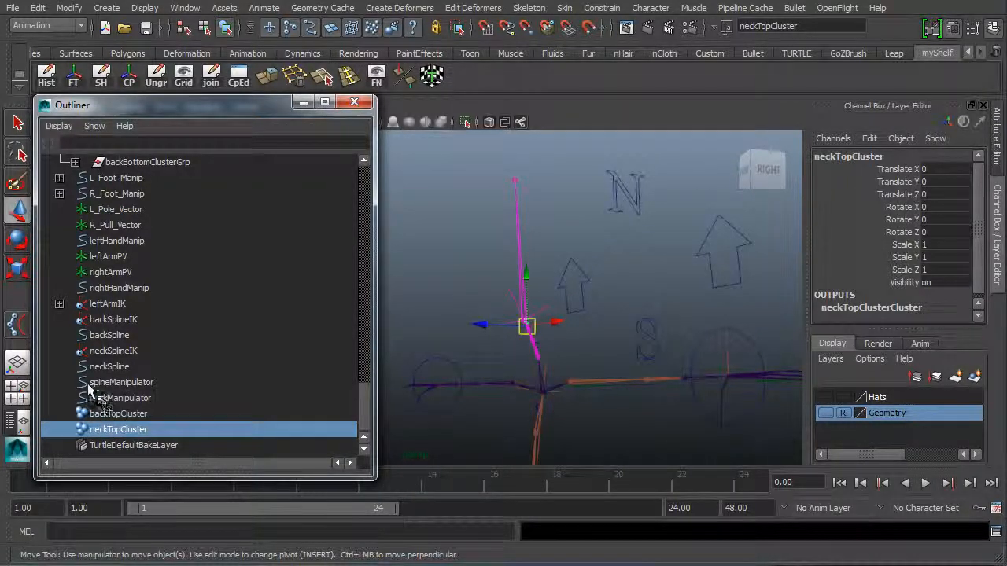
{"action": "left_click", "coordinate": [110, 368], "text": "ctrl"}
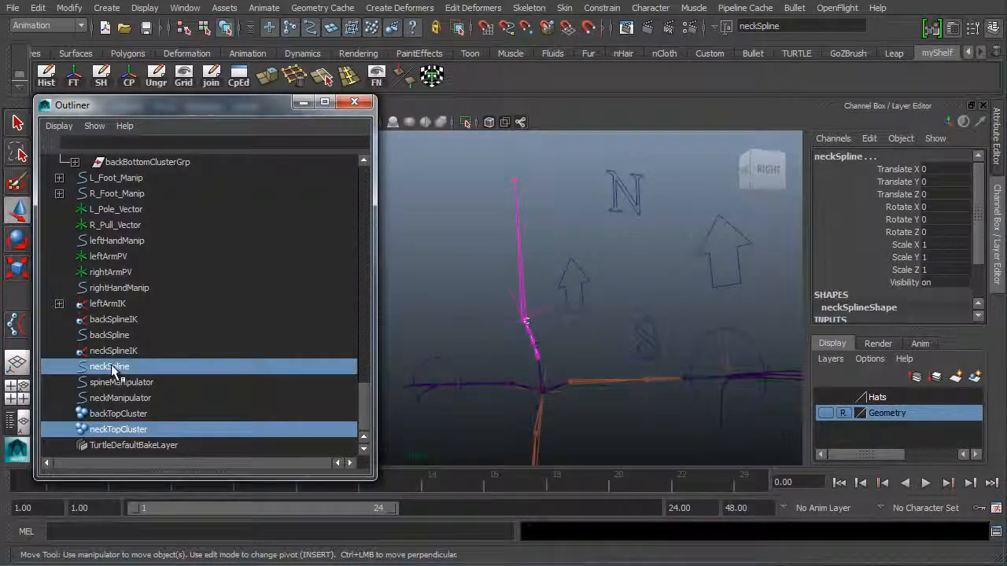
{"action": "left_click", "coordinate": [112, 368], "text": "ctrl"}
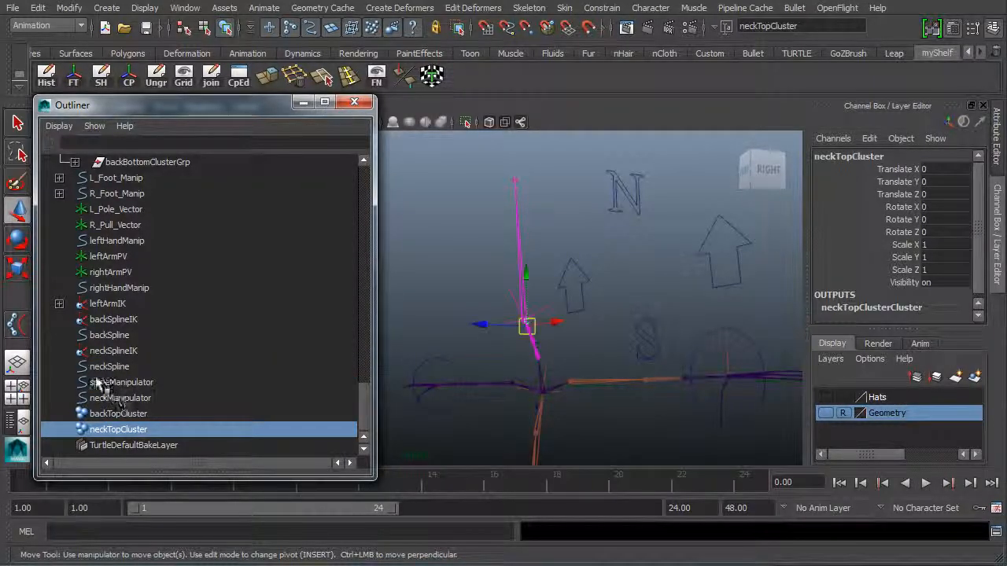
{"action": "left_click", "coordinate": [118, 398], "text": "ctrl"}
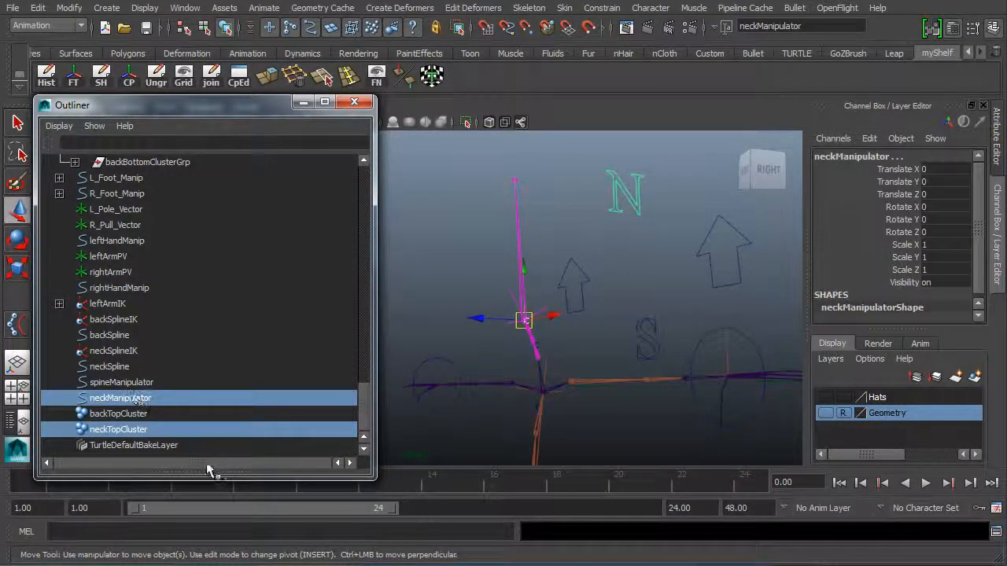
{"action": "left_click", "coordinate": [38, 7]}
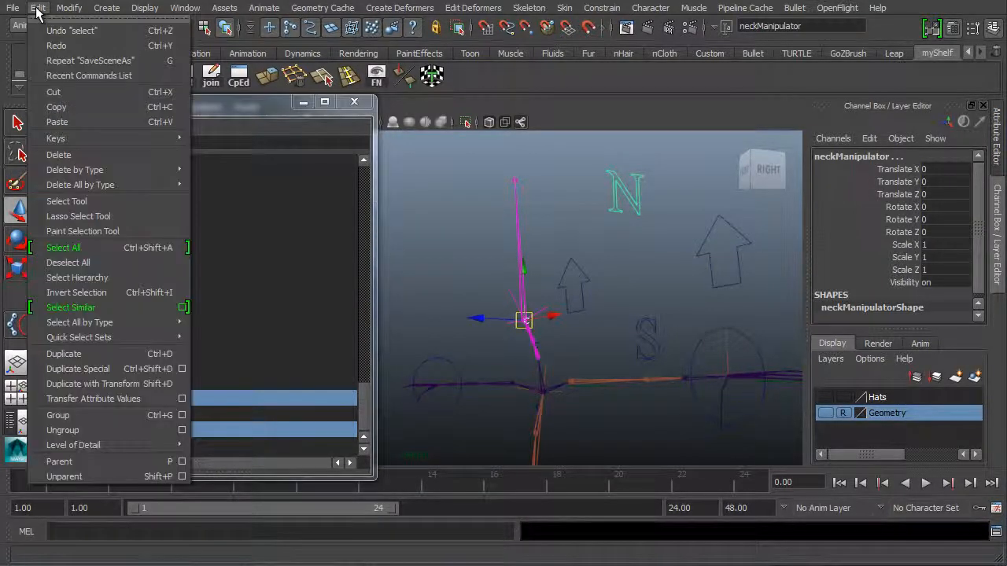
{"action": "left_click", "coordinate": [92, 466]}
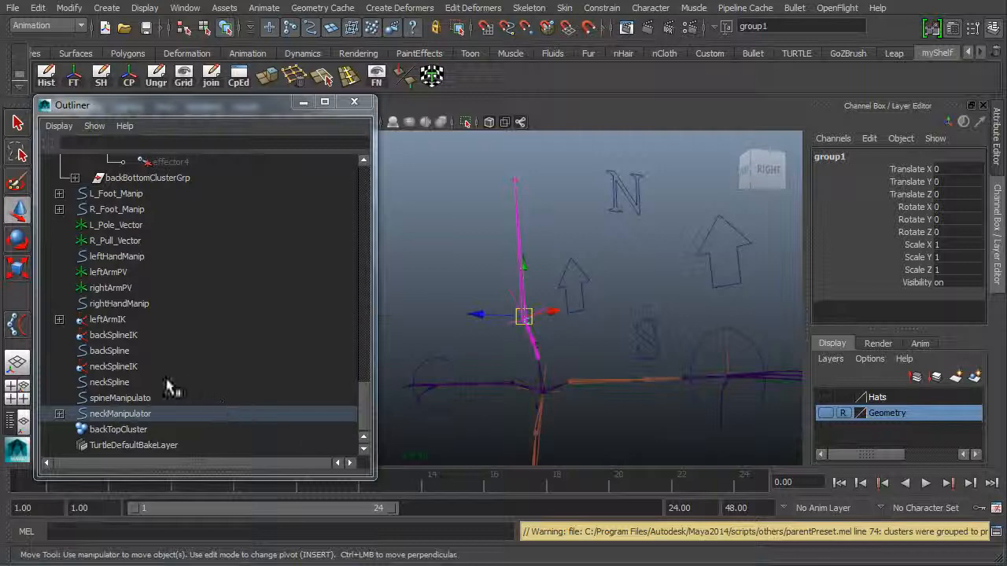
{"action": "left_click", "coordinate": [59, 414]}
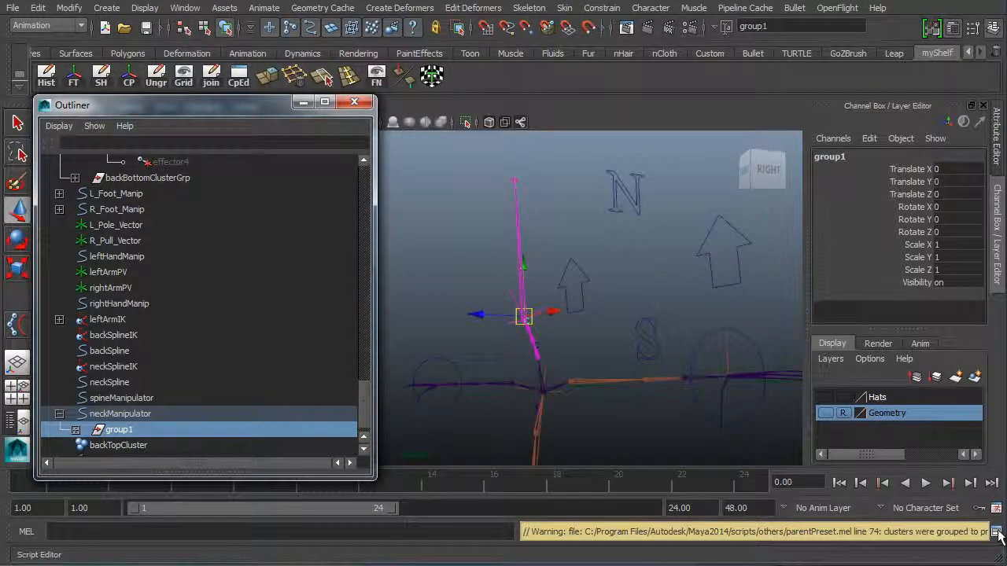
Step: Read the full warning about the cluster parenting in an enlarged Script Editor, then close the editor
{"action": "left_click", "coordinate": [996, 535]}
{"action": "left_click_drag", "start_coordinate": [556, 41], "coordinate": [215, 18]}
{"action": "left_click_drag", "start_coordinate": [440, 463], "coordinate": [919, 496]}
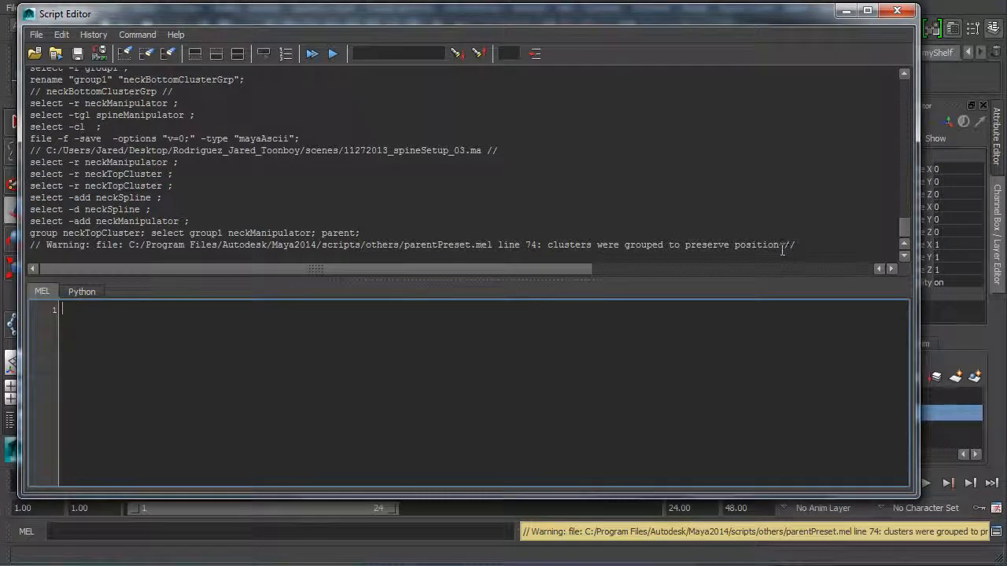
{"action": "left_click_drag", "start_coordinate": [780, 245], "coordinate": [549, 244]}
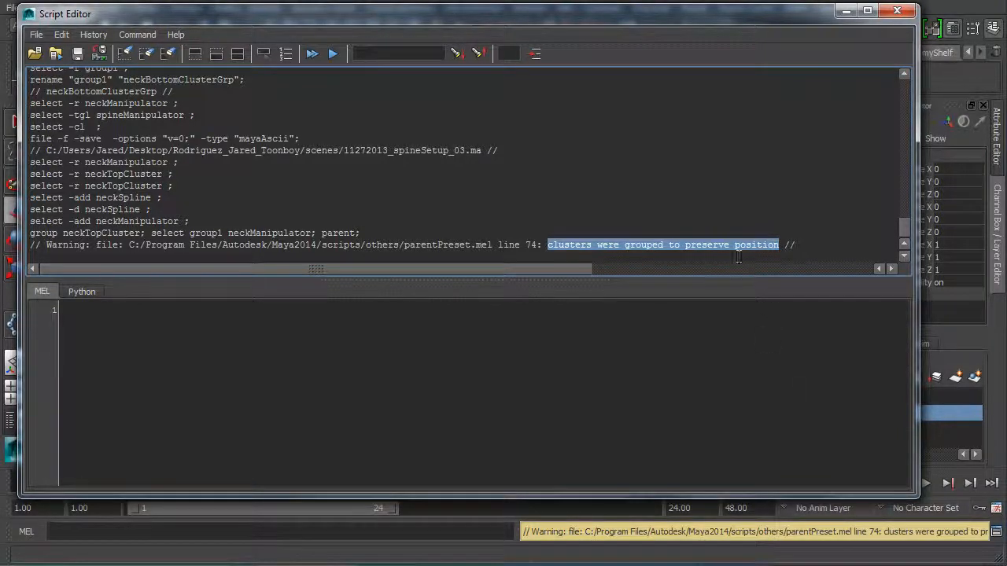
{"action": "left_click", "coordinate": [896, 10]}
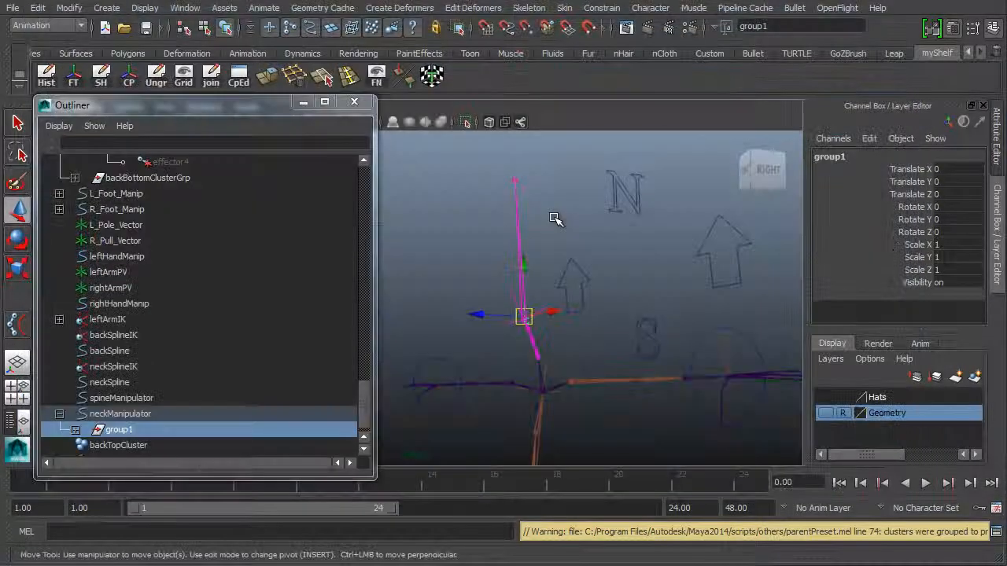
Step: Rename the new group under neckManipulator to neckTopClusterGrp and collapse the neckManipulator hierarchy
{"action": "double_click", "coordinate": [122, 430]}
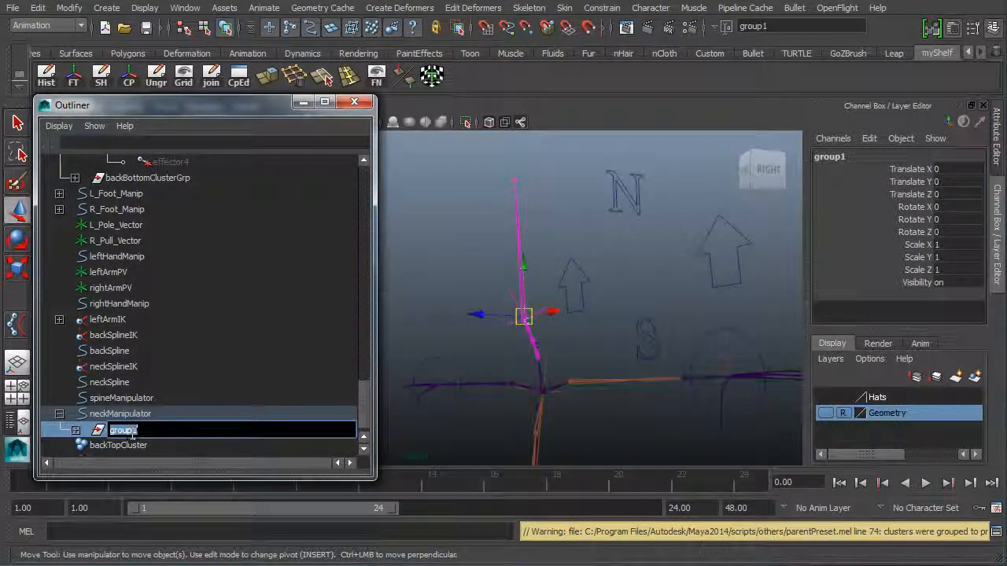
{"action": "type", "text": "neckTopClusterGrp"}
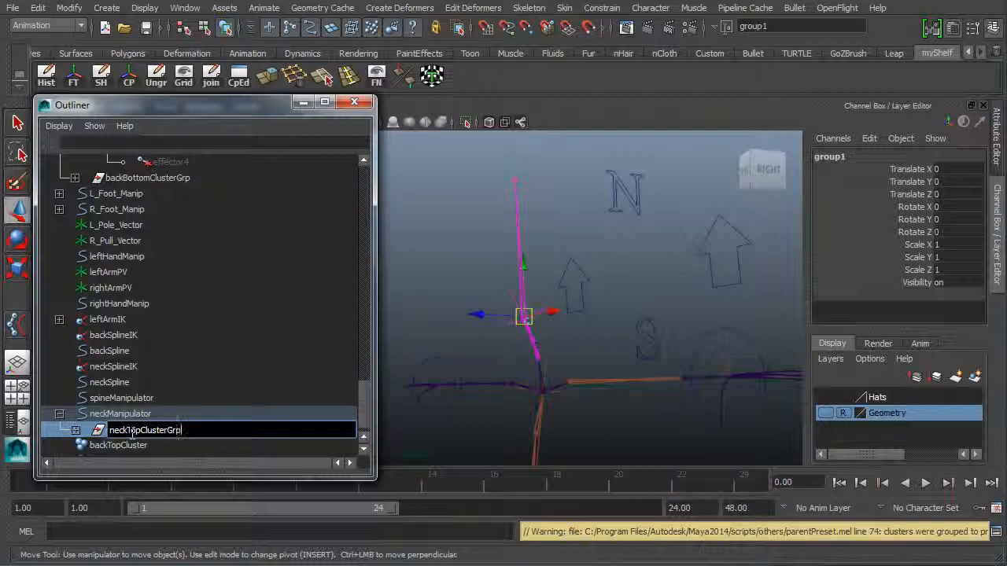
{"action": "key", "text": "Return"}
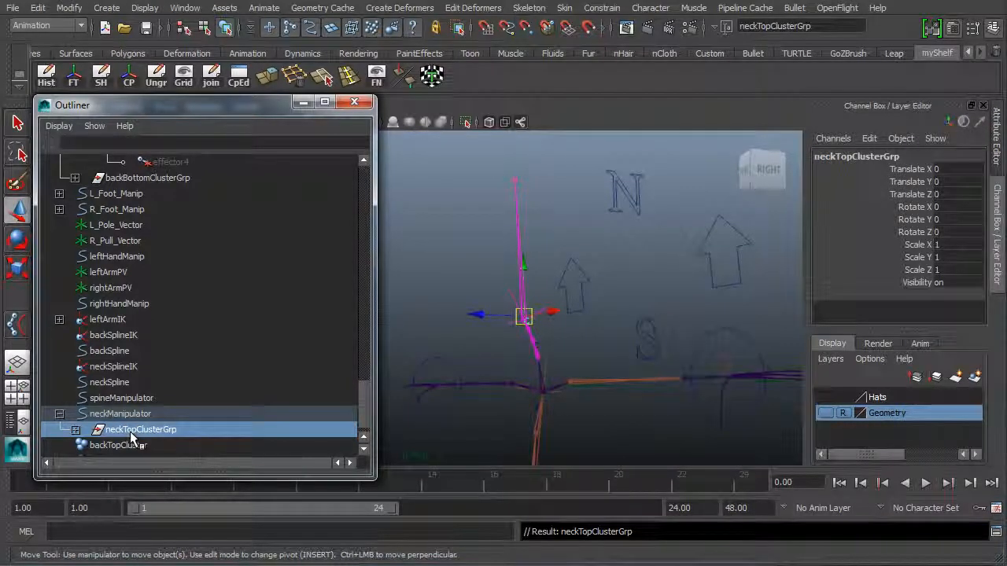
{"action": "left_click", "coordinate": [59, 414]}
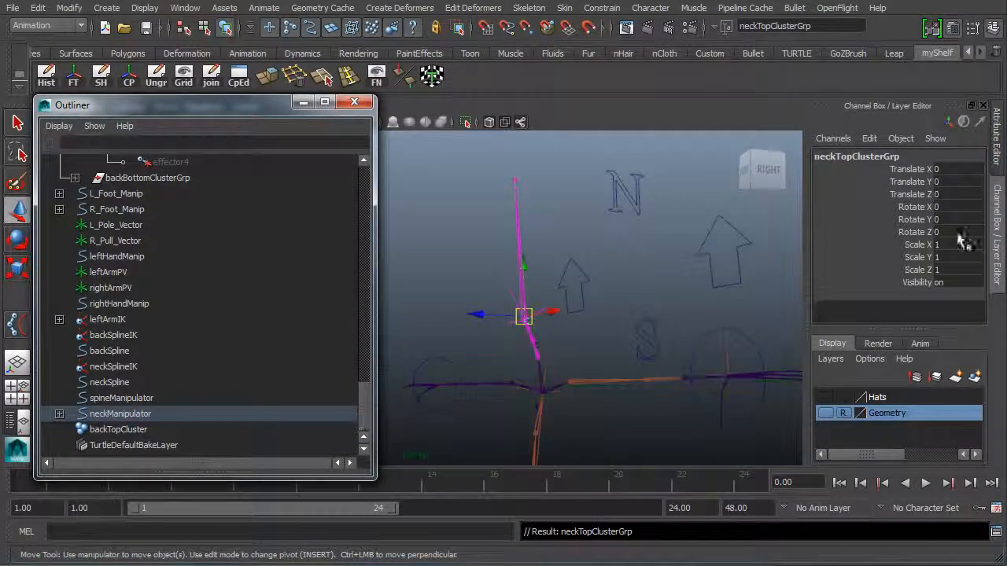
Step: Test the neckManipulator control by rotating it about its X, Z and Y axes, undoing each rotation
{"action": "left_click", "coordinate": [637, 197]}
{"action": "left_click_drag", "start_coordinate": [616, 302], "coordinate": [610, 344], "text": "alt"}
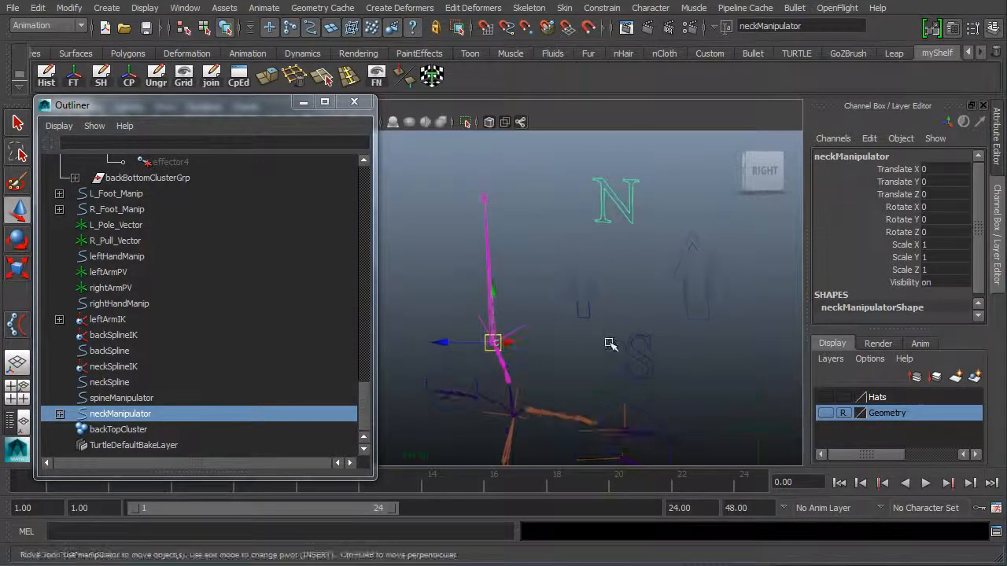
{"action": "key", "text": "e"}
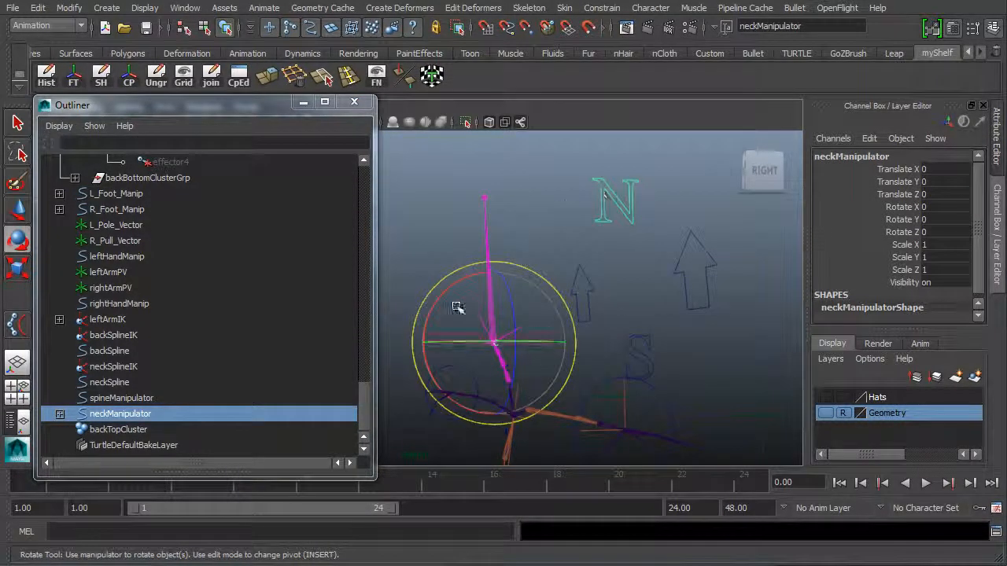
{"action": "left_click_drag", "start_coordinate": [457, 308], "coordinate": [514, 292]}
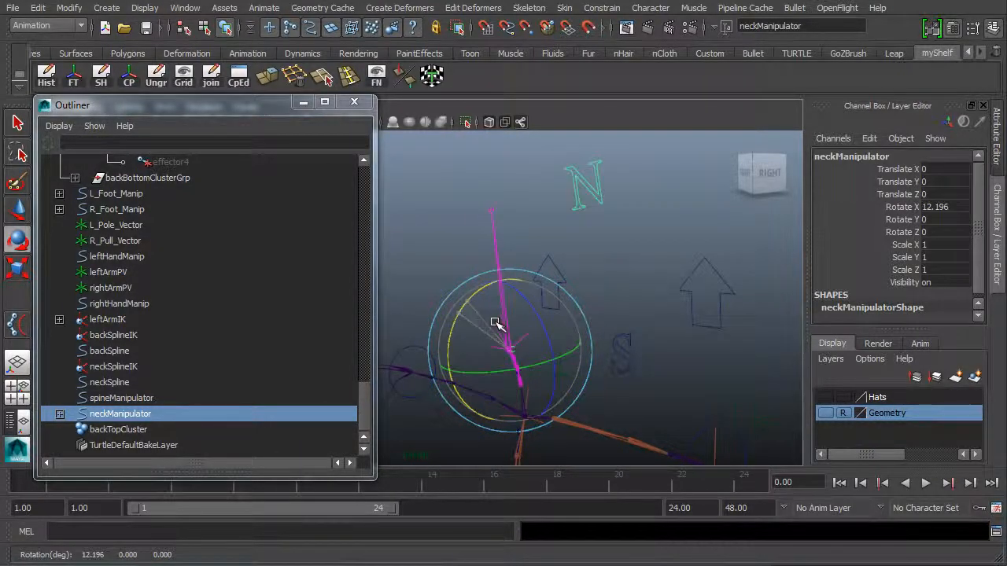
{"action": "key", "text": "ctrl+z"}
{"action": "left_click_drag", "start_coordinate": [512, 351], "coordinate": [609, 377], "text": "alt"}
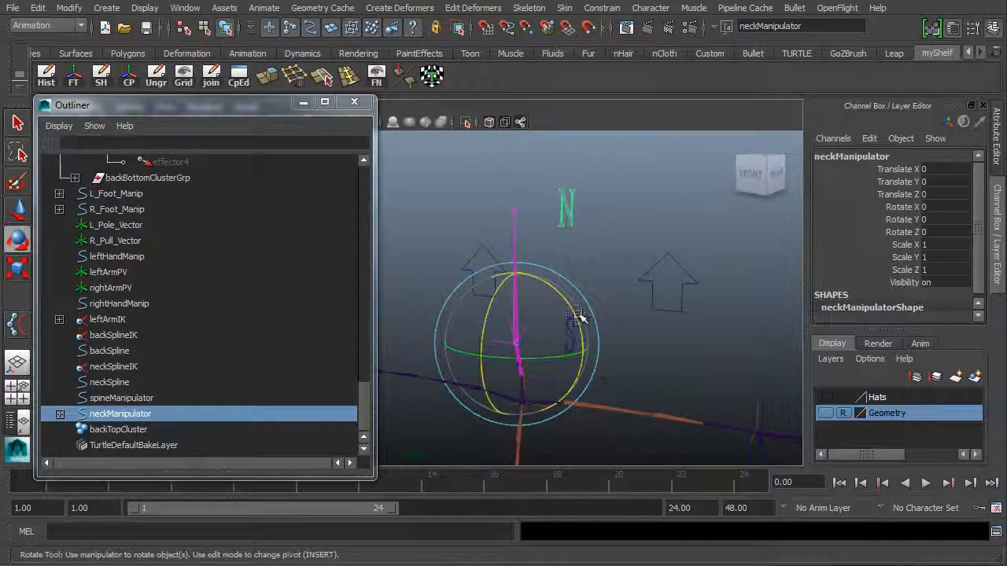
{"action": "left_click_drag", "start_coordinate": [577, 316], "coordinate": [546, 341]}
{"action": "key", "text": "ctrl+z"}
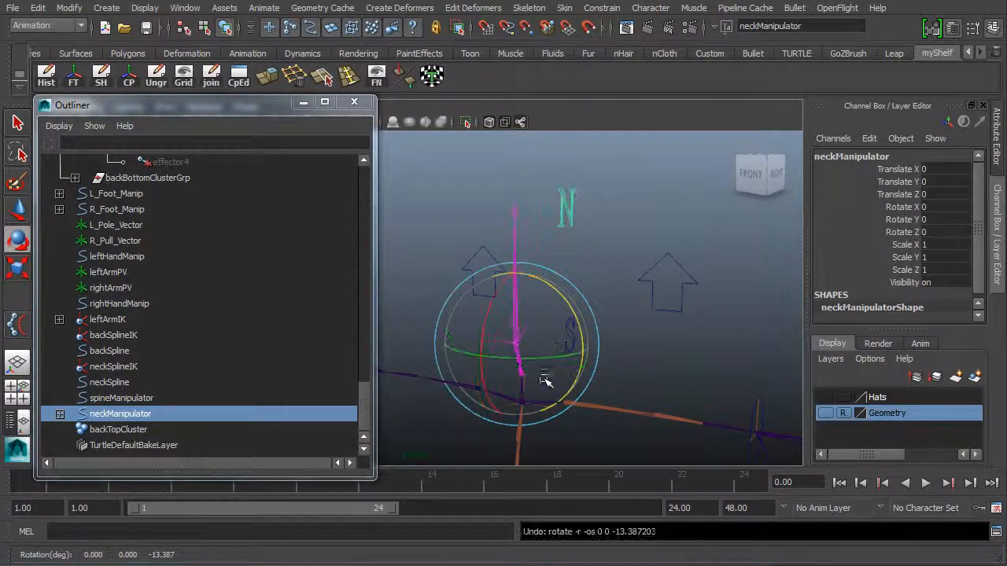
{"action": "left_click_drag", "start_coordinate": [546, 381], "coordinate": [586, 321], "text": "alt"}
{"action": "key", "text": "ctrl+z"}
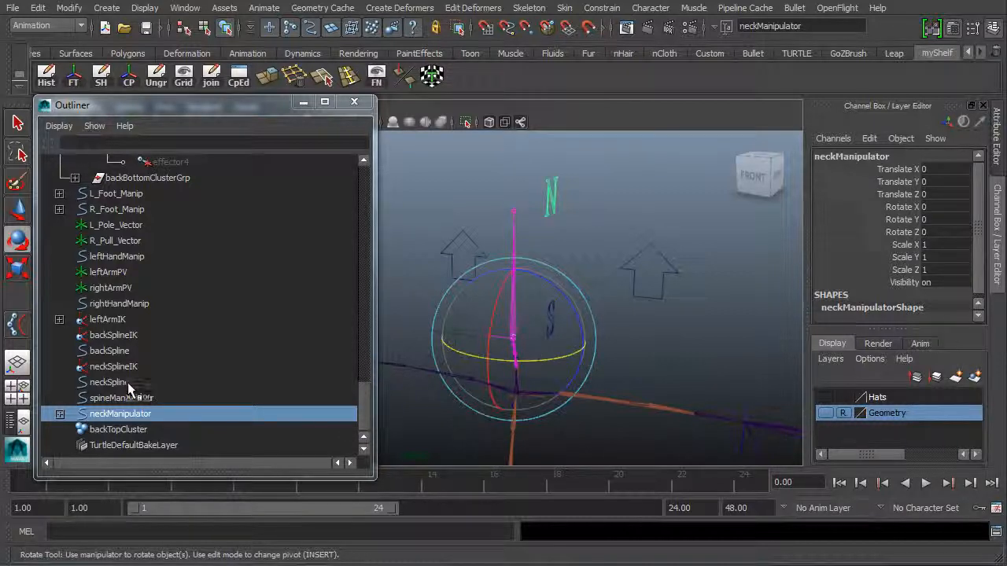
Step: Parent backTopCluster to spineManipulator and expand spineManipulator in the Outliner to show the resulting child group
{"action": "left_click_drag", "start_coordinate": [562, 310], "coordinate": [411, 378], "text": "alt"}
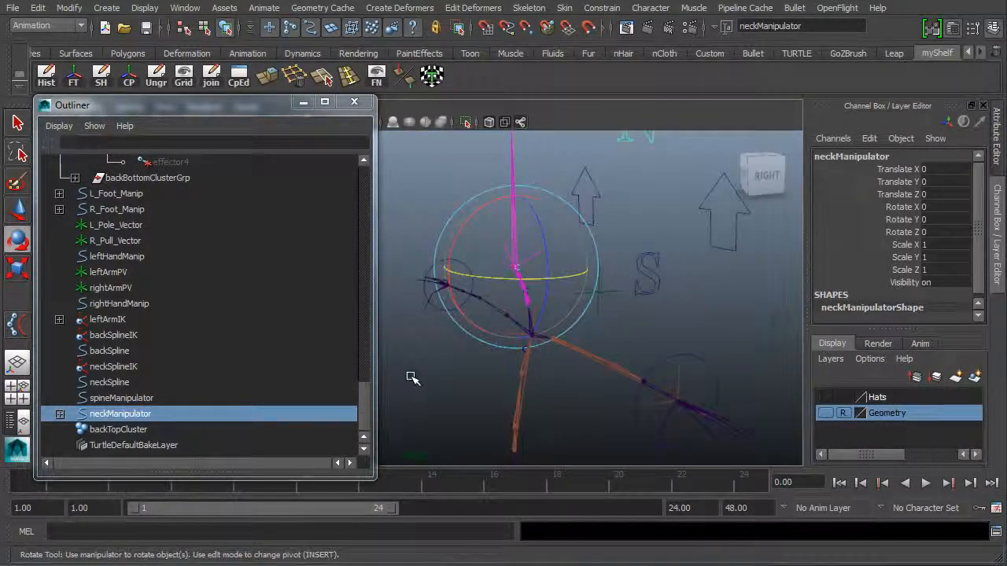
{"action": "left_click", "coordinate": [120, 431]}
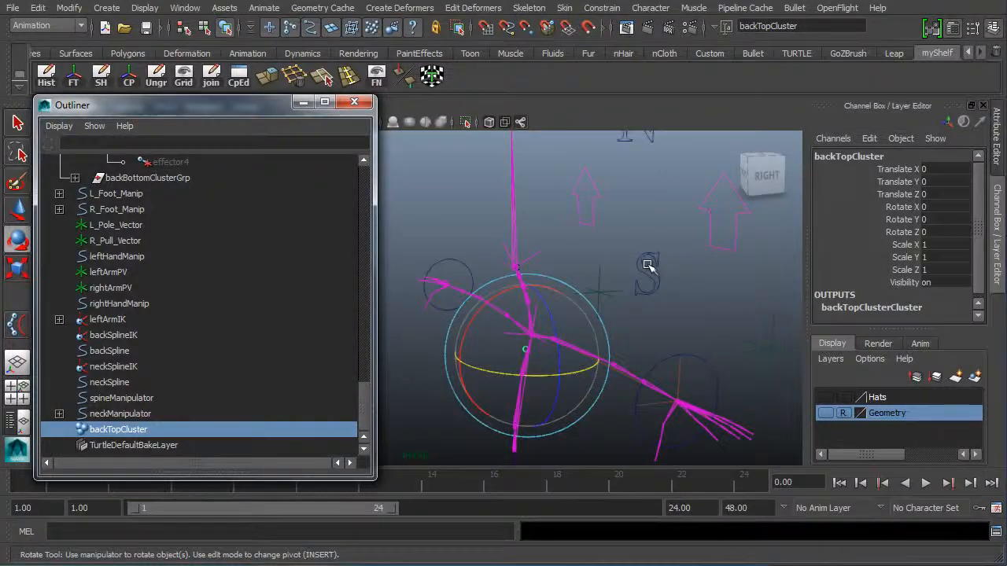
{"action": "left_click", "coordinate": [646, 266], "text": "shift"}
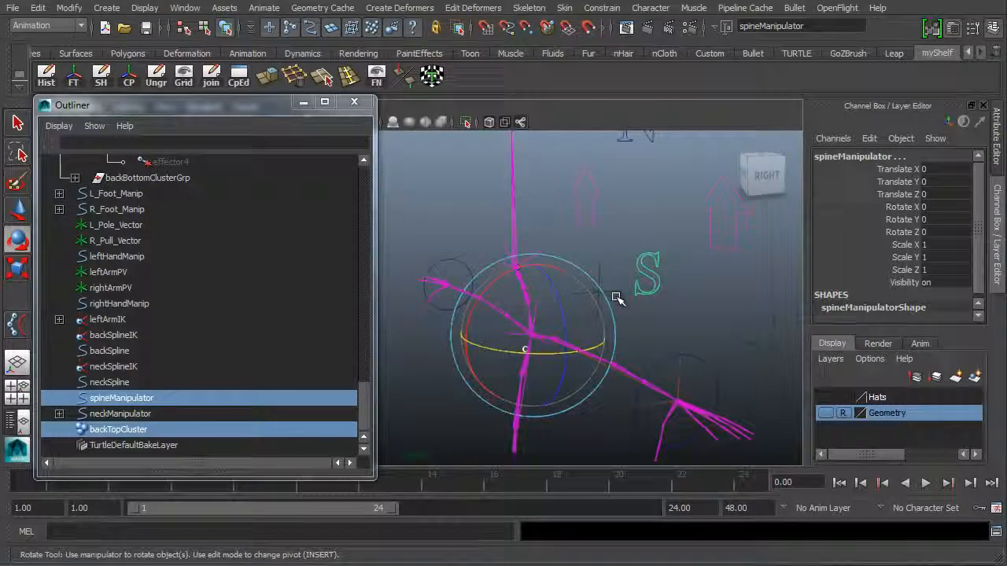
{"action": "key", "text": "ctrl+g"}
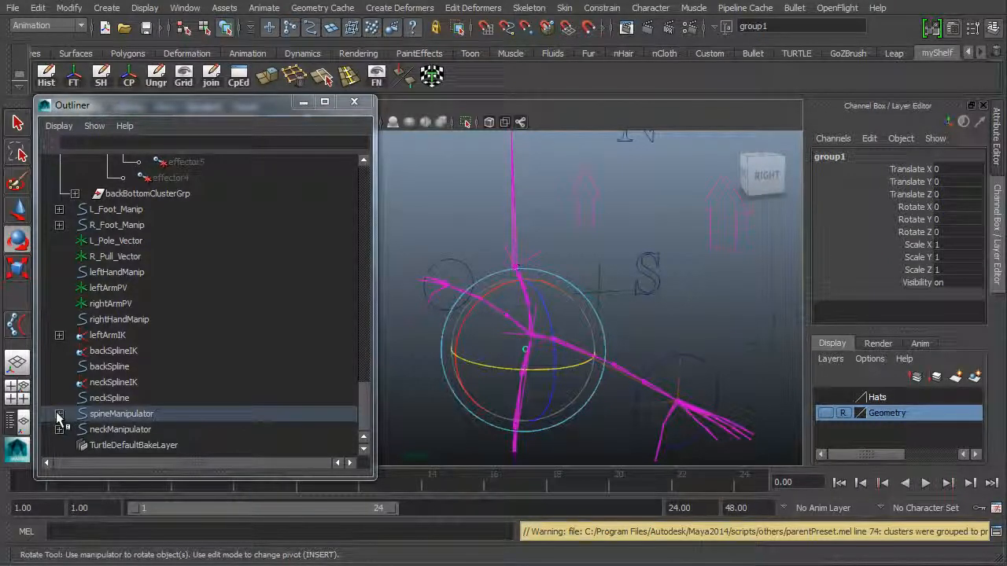
{"action": "left_click", "coordinate": [59, 414]}
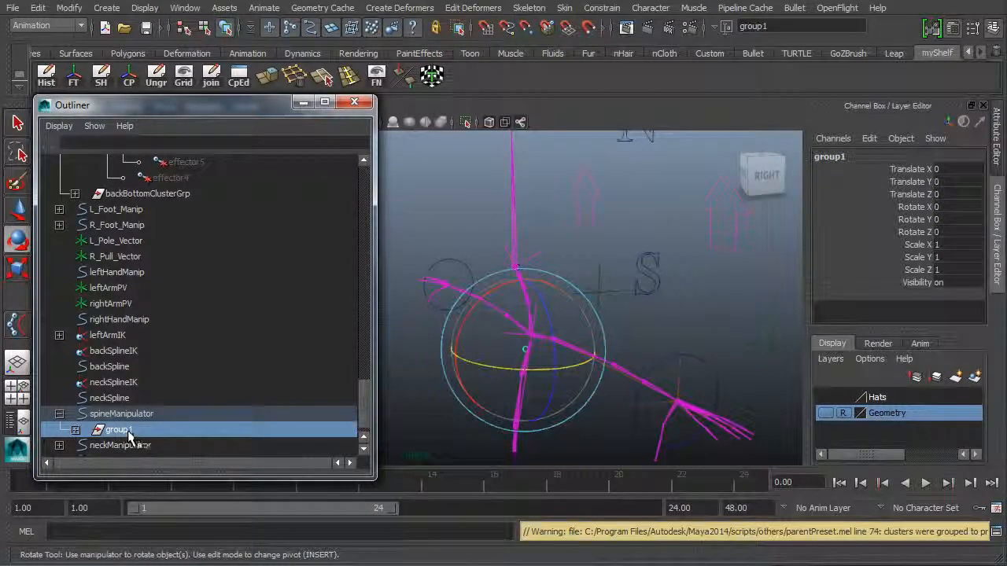
Step: Rename the new group under spineManipulator to backTopClusterGrp
{"action": "left_click", "coordinate": [850, 155]}
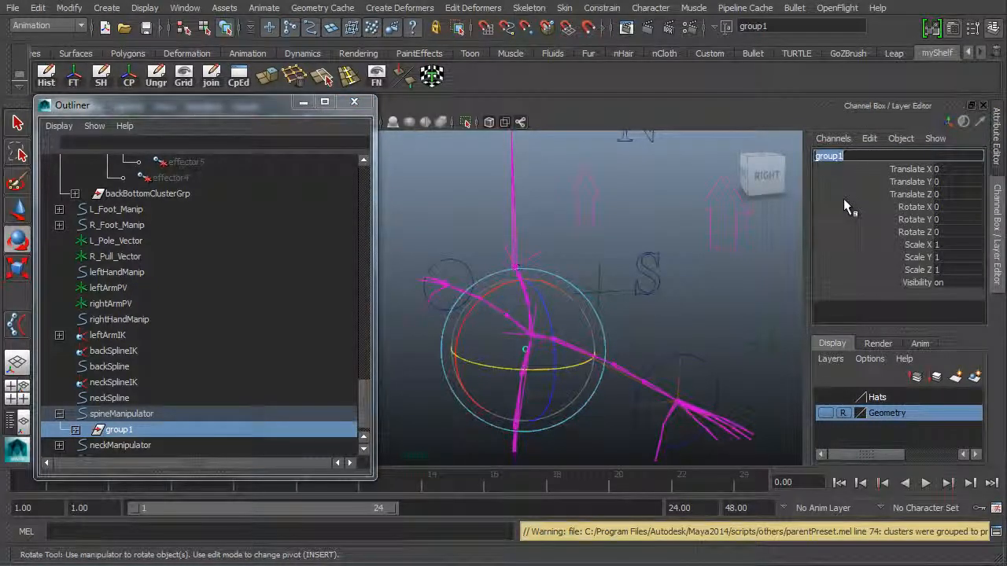
{"action": "type", "text": "ba"}
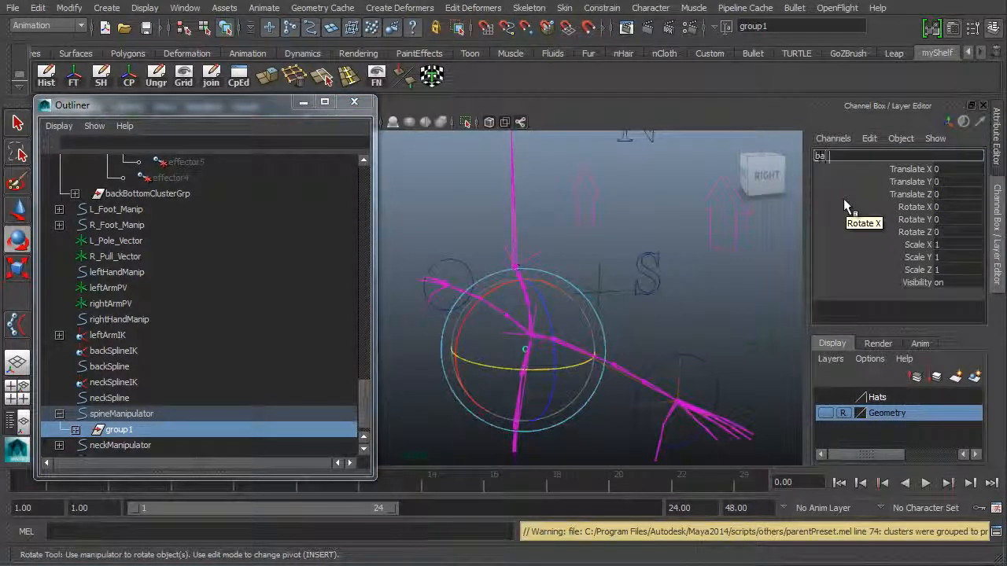
{"action": "type", "text": "ckTopClusterGrp"}
{"action": "key", "text": "Return"}
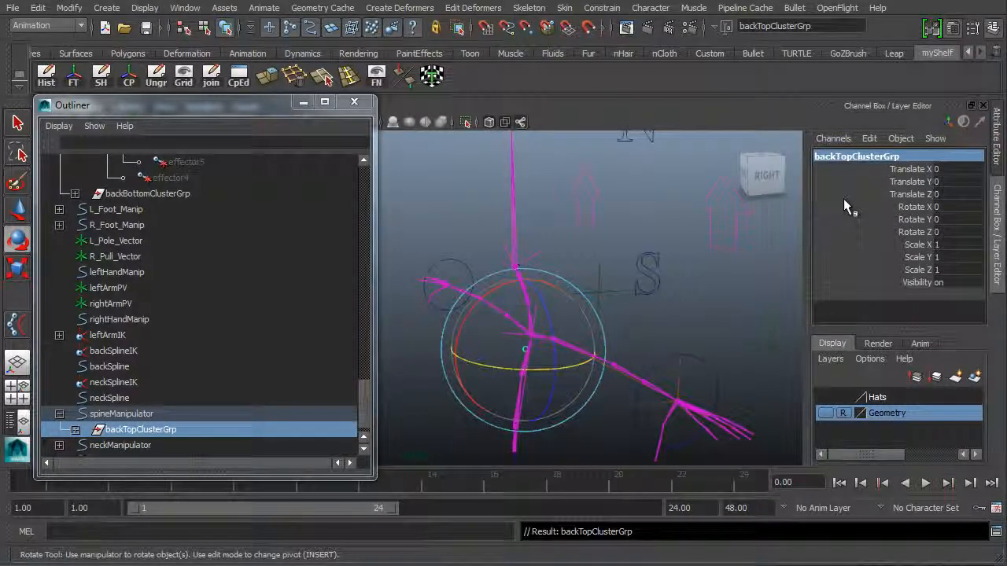
Step: Test the spineManipulator control by rotating it about its X, Z and Y axes, undoing each rotation
{"action": "right_click_drag", "start_coordinate": [650, 342], "coordinate": [568, 258], "text": "alt"}
{"action": "key", "text": "Up"}
{"action": "left_click_drag", "start_coordinate": [551, 292], "coordinate": [661, 309], "text": "alt"}
{"action": "left_click_drag", "start_coordinate": [506, 281], "coordinate": [492, 296]}
{"action": "key", "text": "ctrl+z"}
{"action": "left_click_drag", "start_coordinate": [512, 337], "coordinate": [589, 310], "text": "alt"}
{"action": "key", "text": "ctrl+z"}
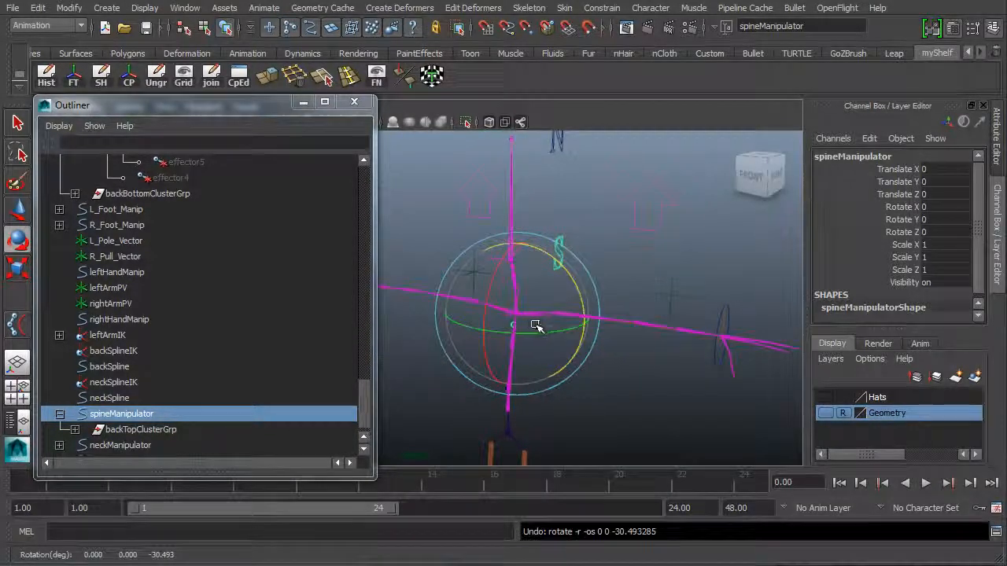
{"action": "left_click_drag", "start_coordinate": [535, 325], "coordinate": [504, 336], "text": "alt"}
{"action": "key", "text": "ctrl+z"}
{"action": "left_click_drag", "start_coordinate": [602, 332], "coordinate": [497, 343], "text": "alt"}
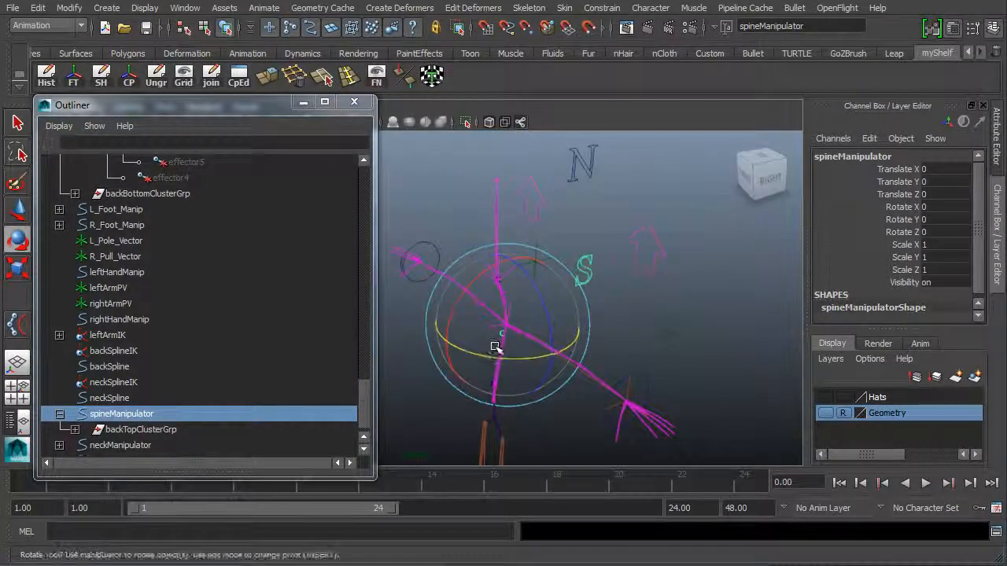
{"action": "left_click_drag", "start_coordinate": [522, 291], "coordinate": [532, 325], "text": "alt"}
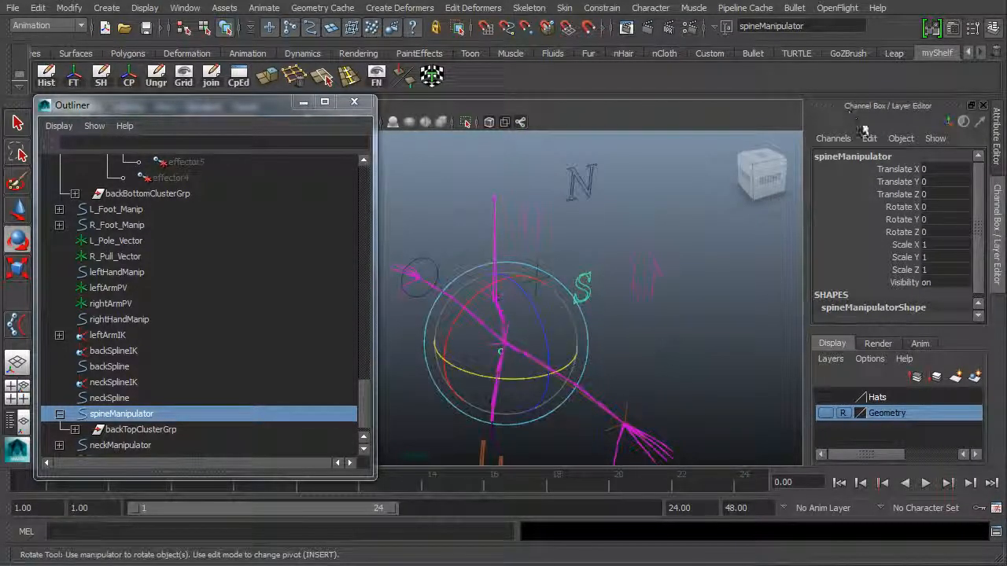